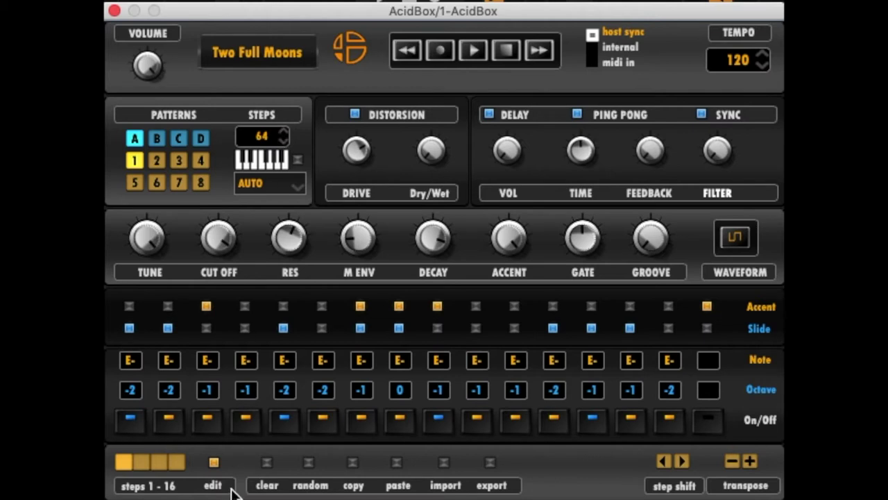
Step: View steps 17–32 and the last 16-step page of the 64-step pattern
click(141, 462)
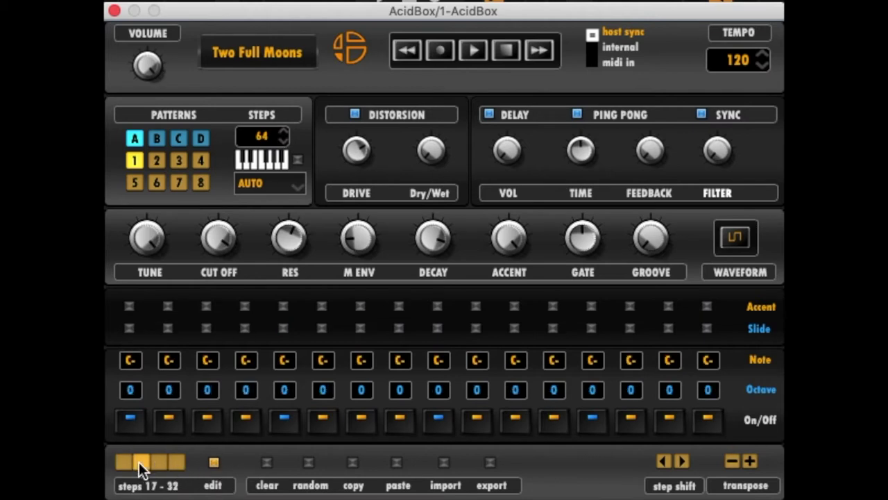
click(176, 461)
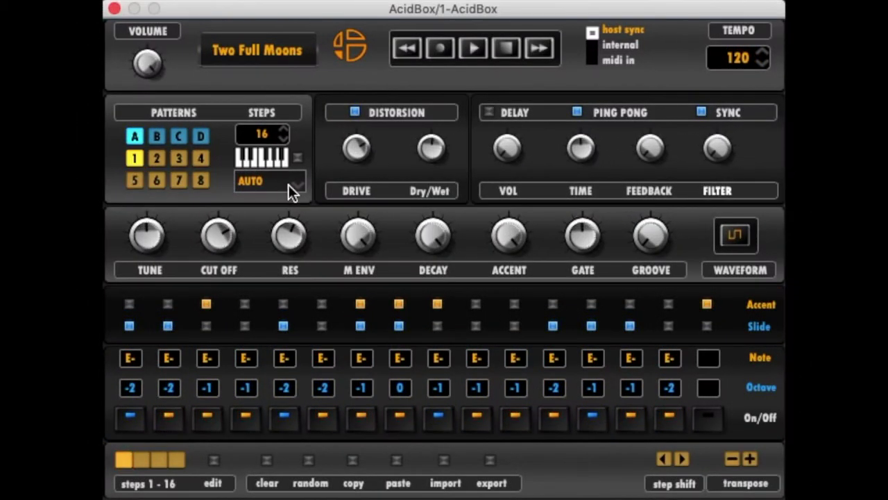
click(296, 183)
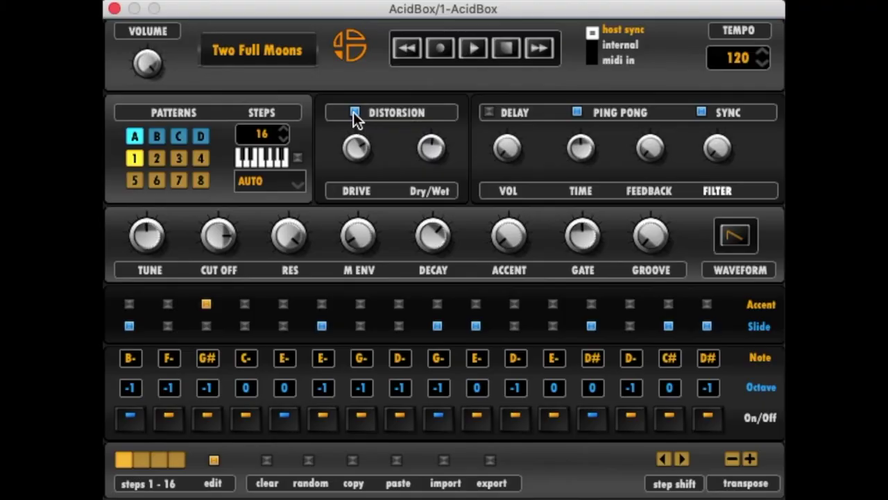
right_click(355, 113)
click(576, 112)
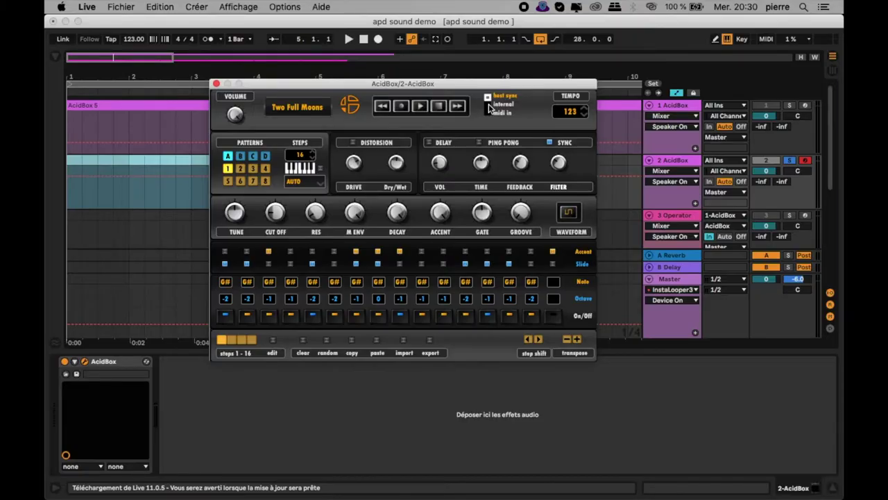
Step: Set the AcidBox sync mode on track 2 to midi in and audition the note sequence g, j, l, j, g
click(489, 104)
click(488, 113)
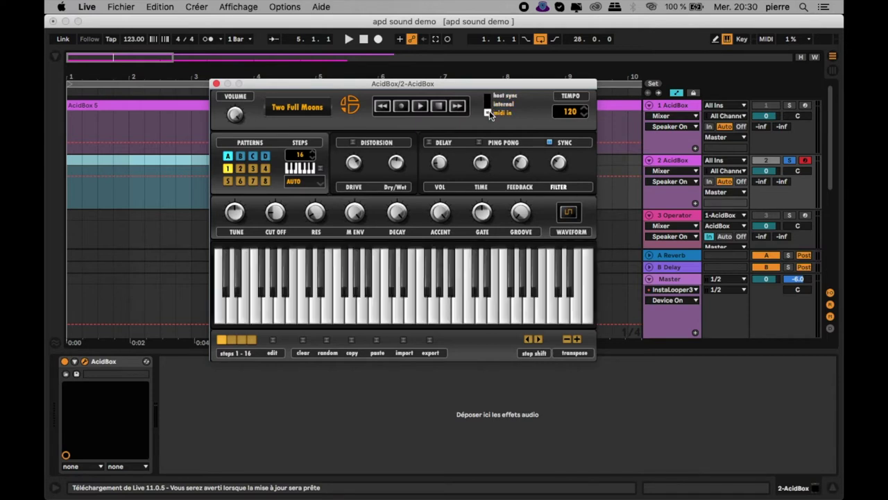
key(g)
key(j)
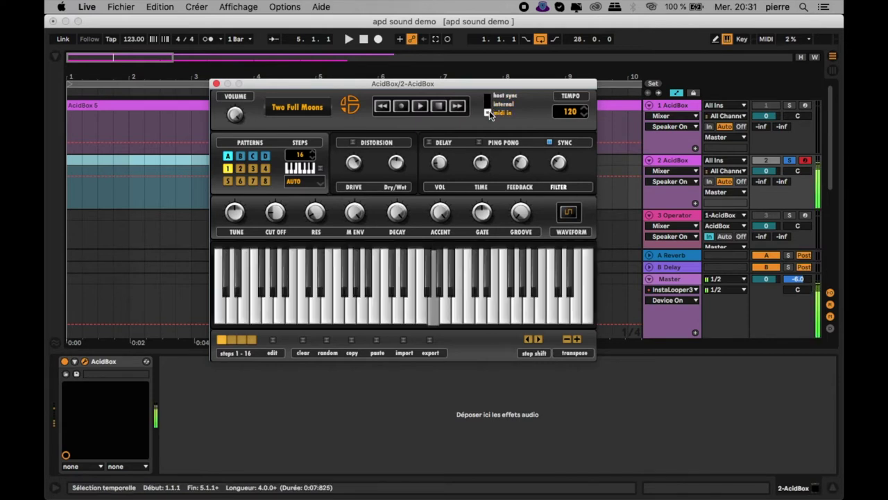
key(l)
key(j)
key(g)
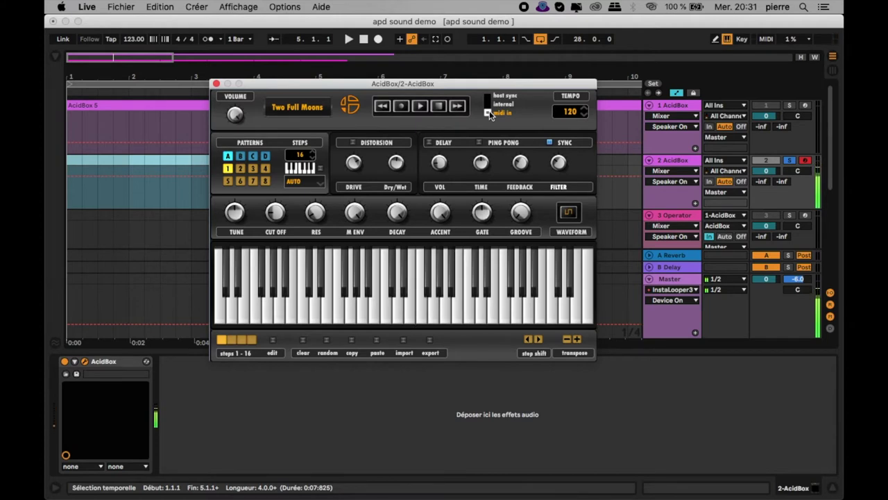
Step: Record the note sequence g, j, l, j, g as a four-bar clip on the 2 AcidBox track, and play it back without the plug-in window
click(379, 39)
key(g)
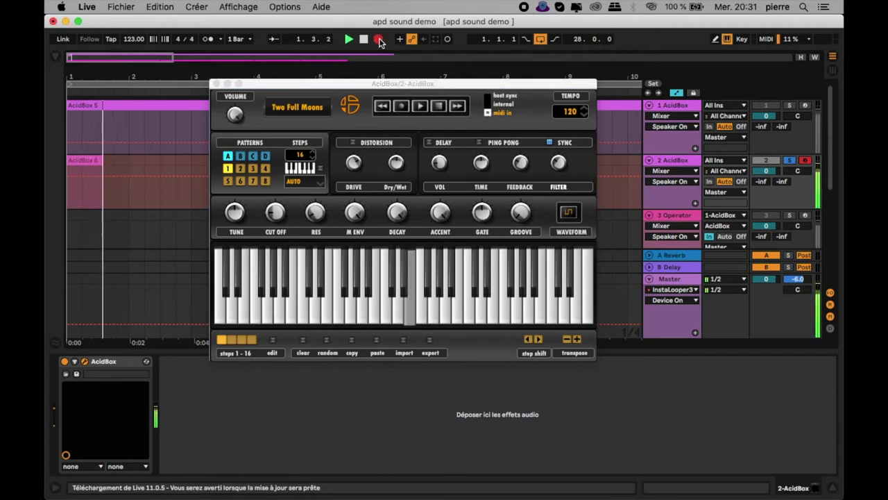
key(j)
key(l)
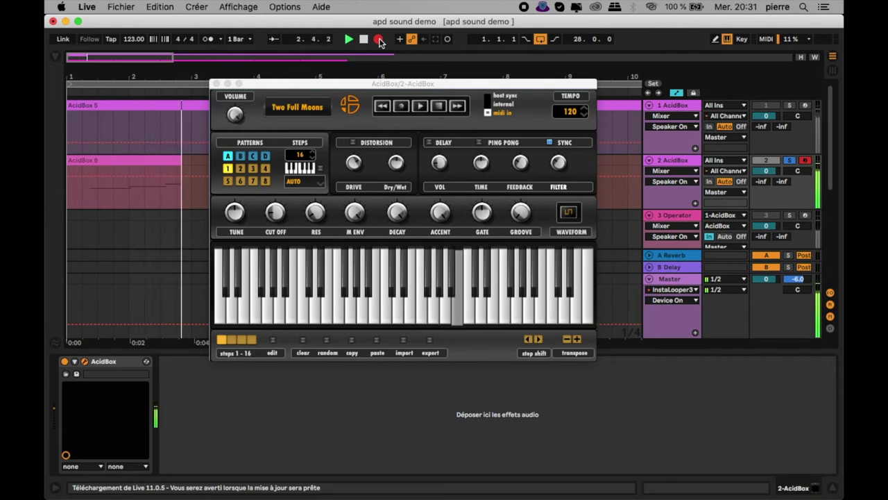
key(j)
key(g)
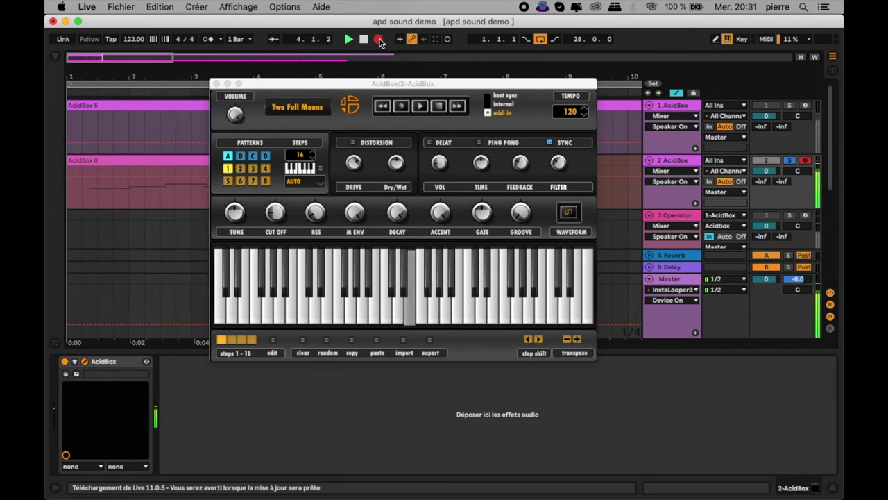
click(378, 39)
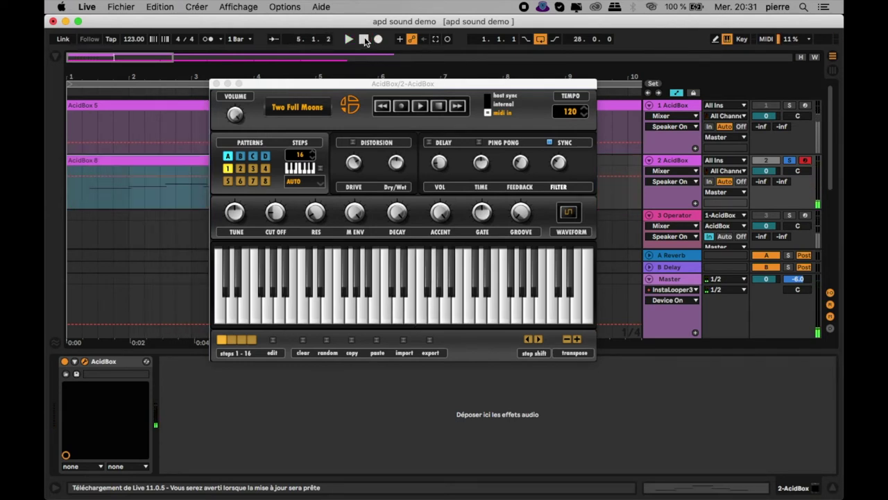
click(363, 39)
click(216, 83)
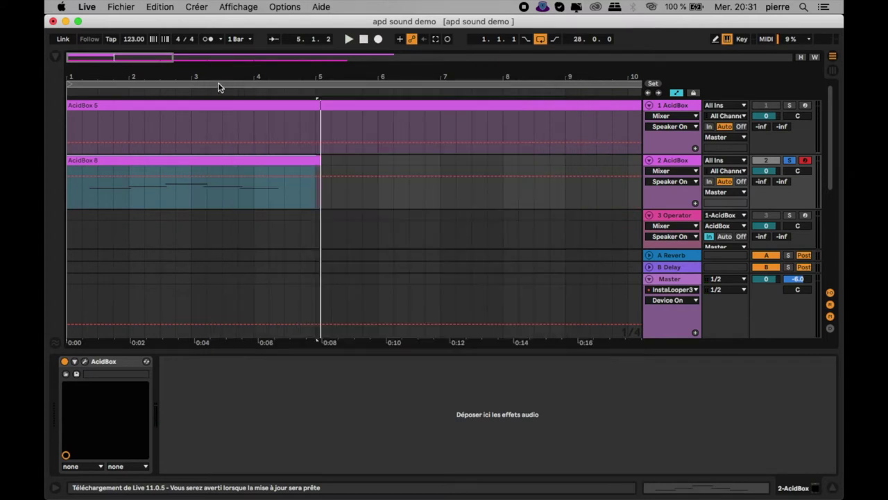
key(space)
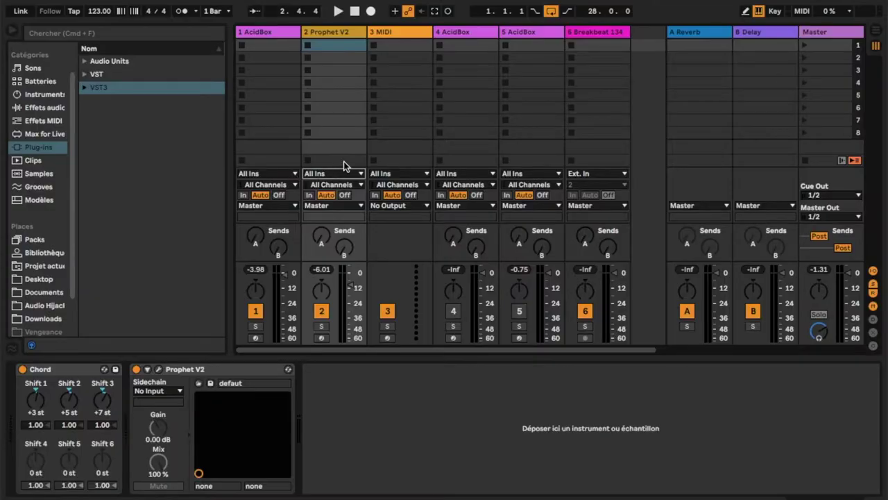
Step: Route the Prophet V2 track's MIDI input from 1-AcidBox with AcidBox as the source, set monitoring to In, and start playback
click(363, 173)
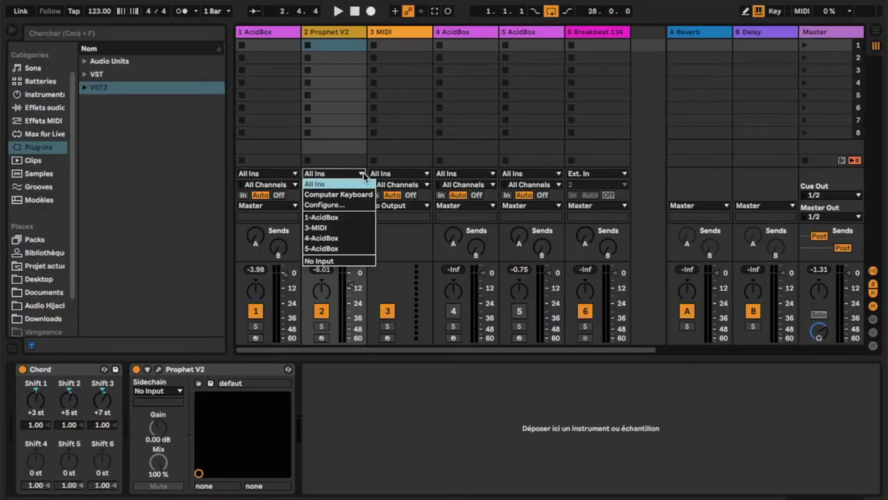
click(354, 217)
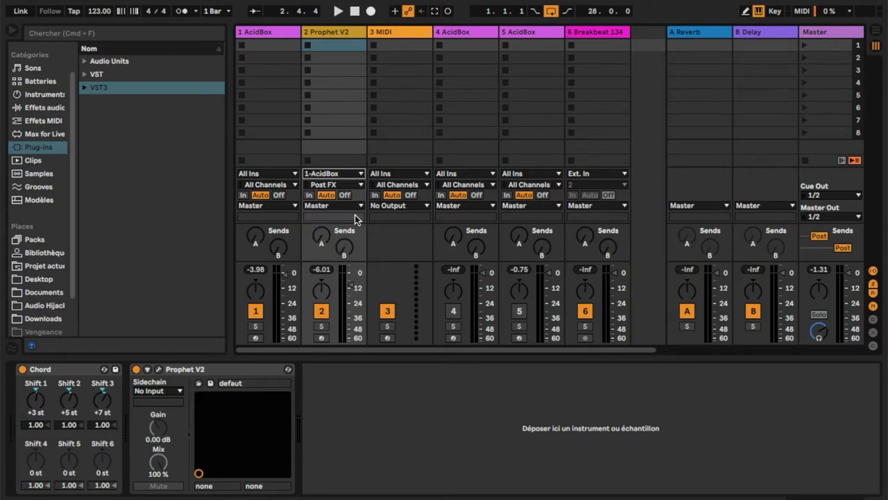
click(354, 186)
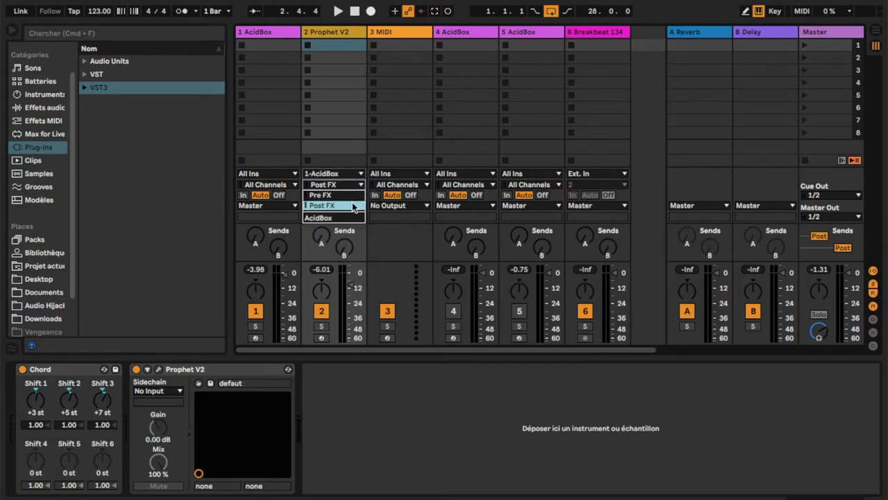
click(353, 214)
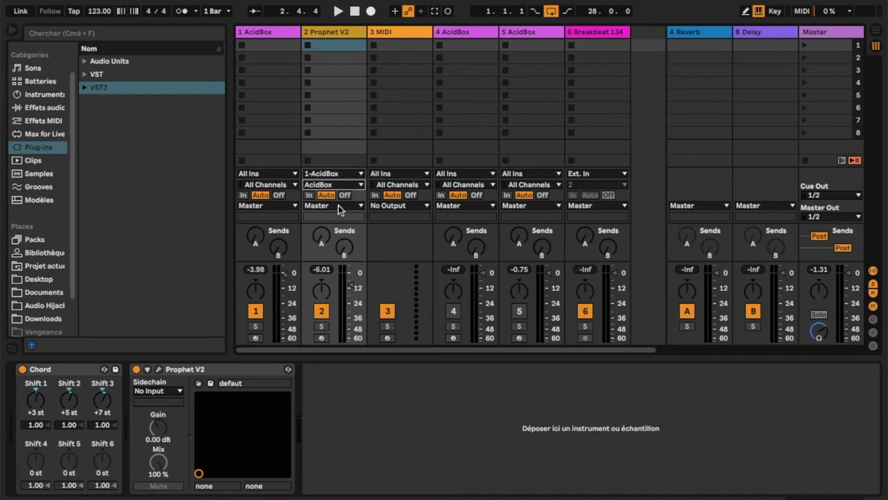
click(309, 195)
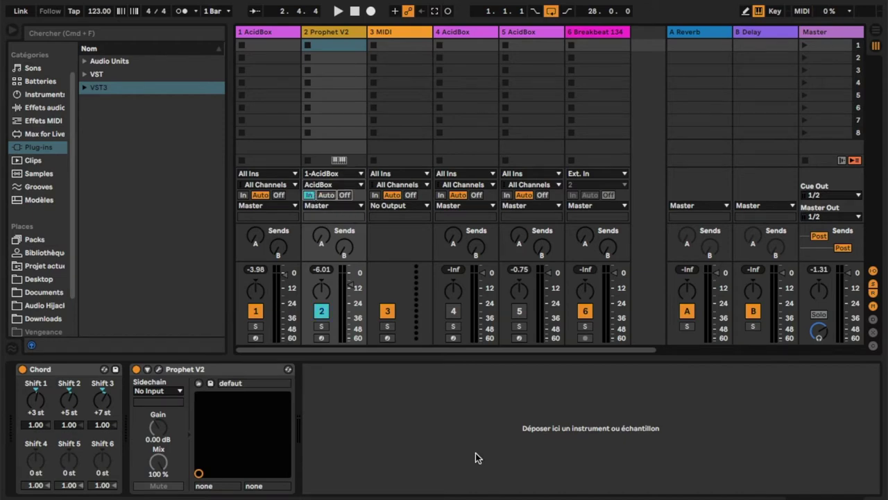
key(space)
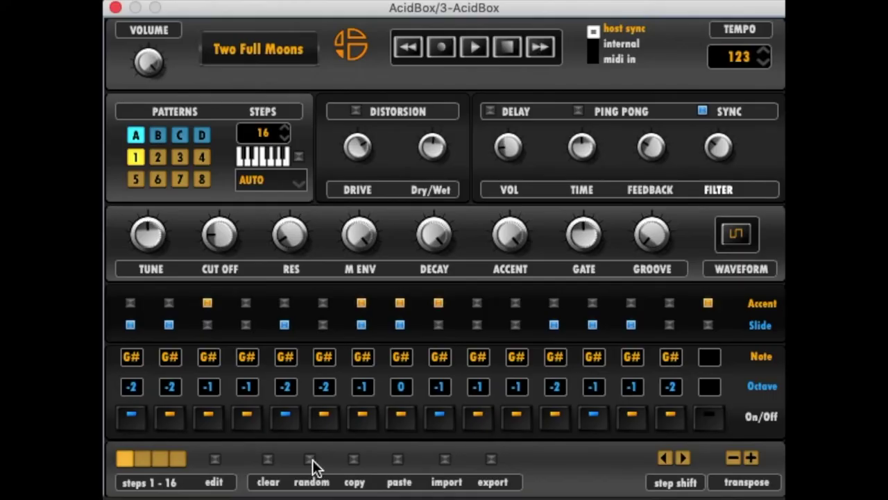
Step: Randomize pattern A1 with the random option
click(311, 460)
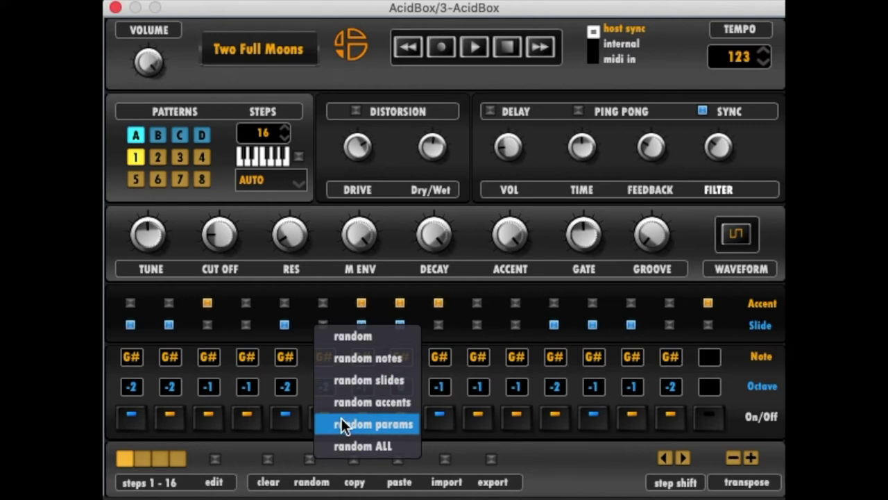
click(343, 446)
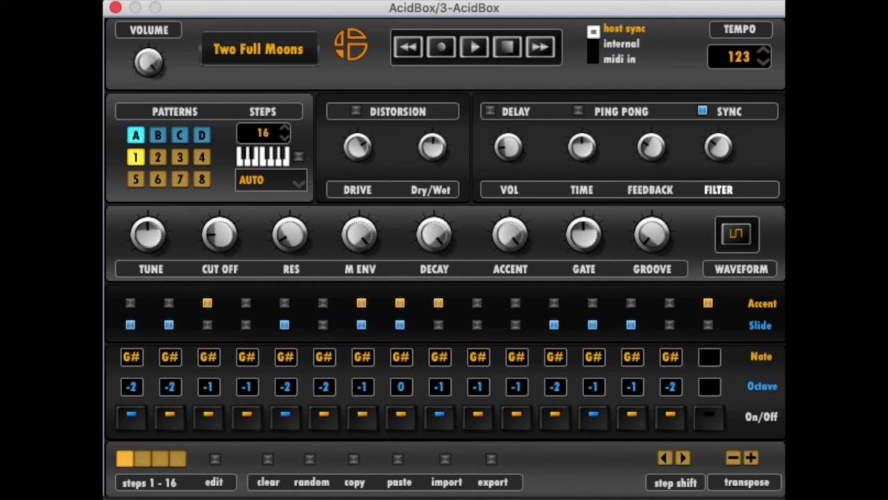
click(311, 481)
click(347, 344)
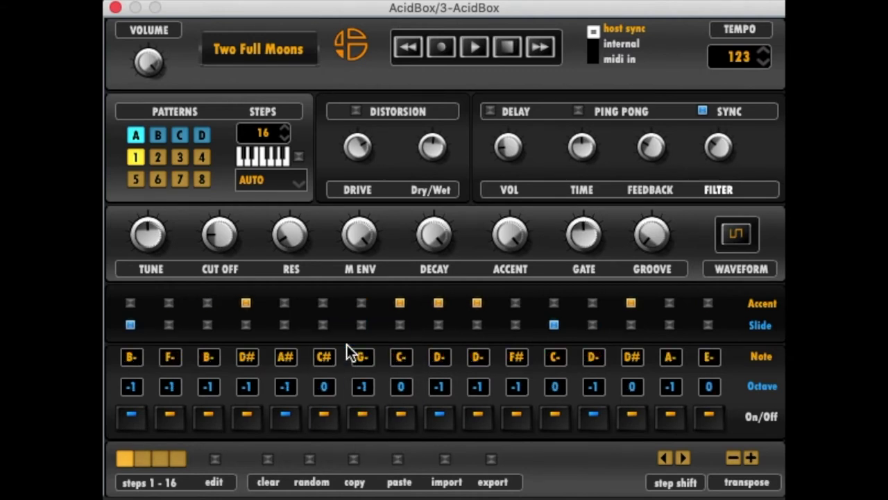
Step: Randomize only the pattern's notes, and separately only its slides
click(309, 463)
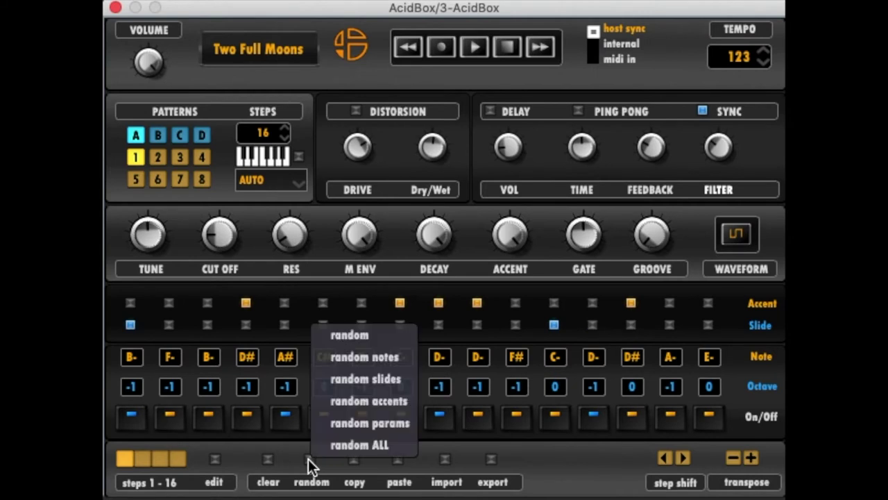
click(342, 362)
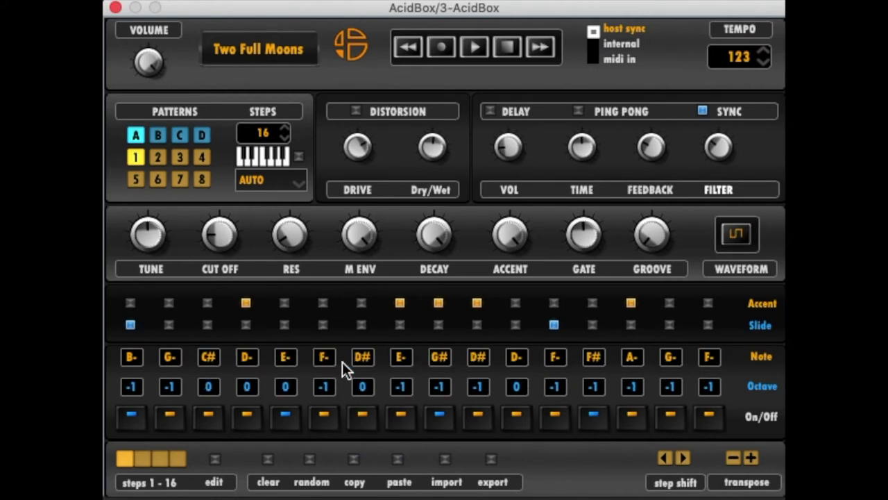
click(310, 462)
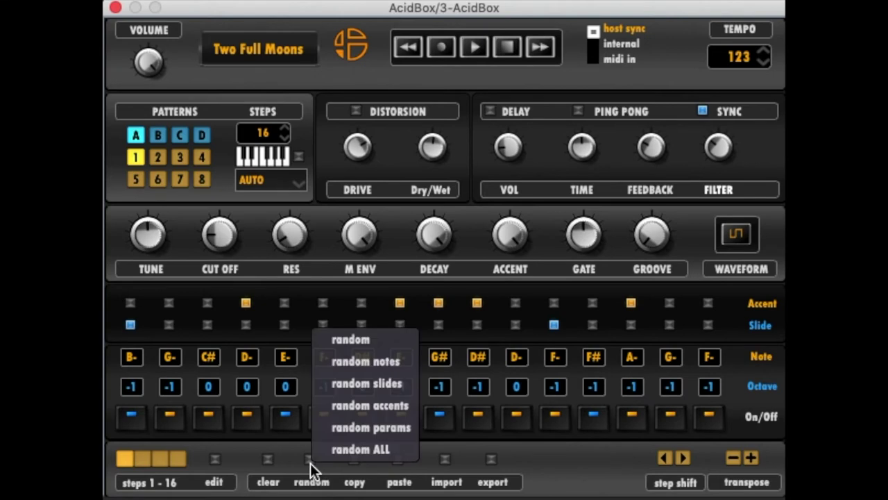
click(335, 386)
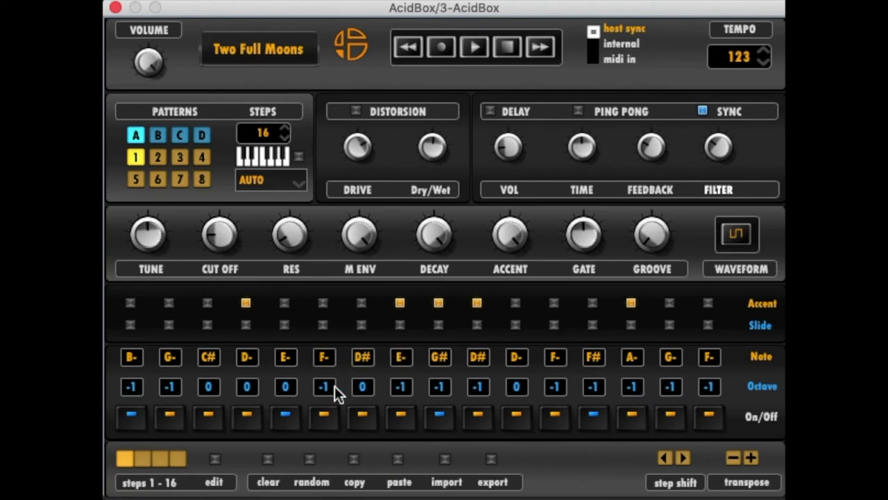
Step: Randomize the pattern's accents and the synth parameters with the random accents and random params options
click(311, 461)
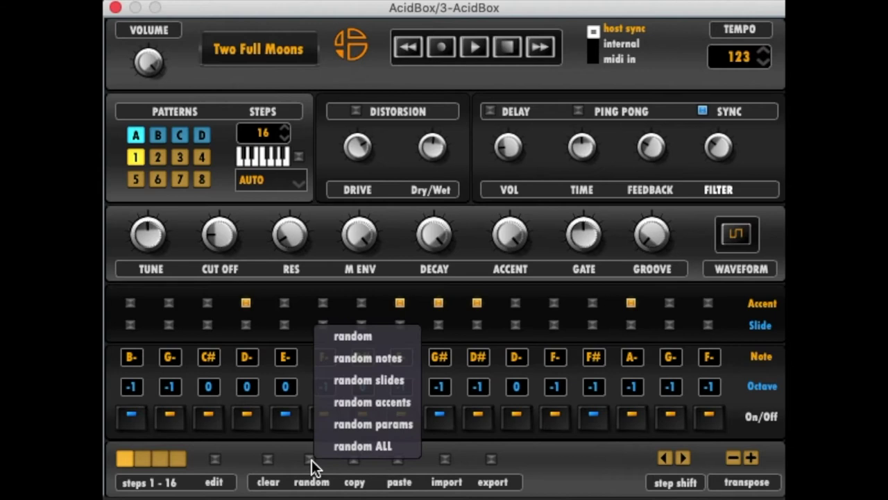
click(375, 403)
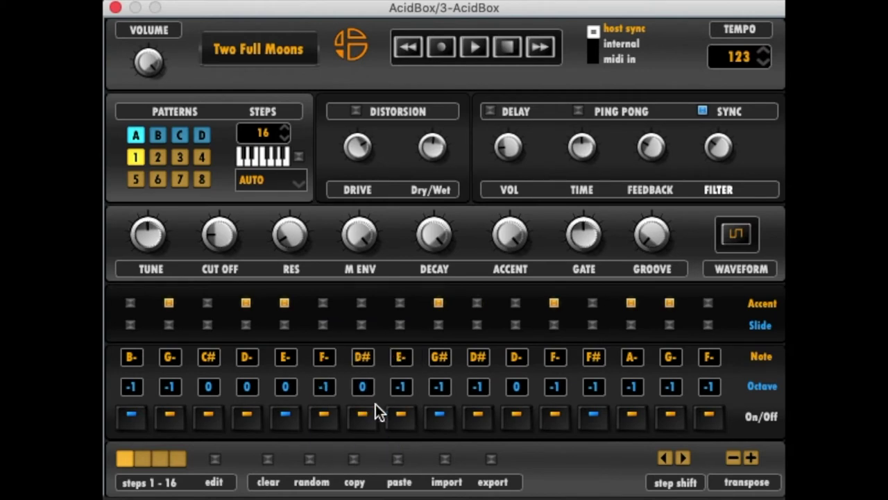
click(313, 460)
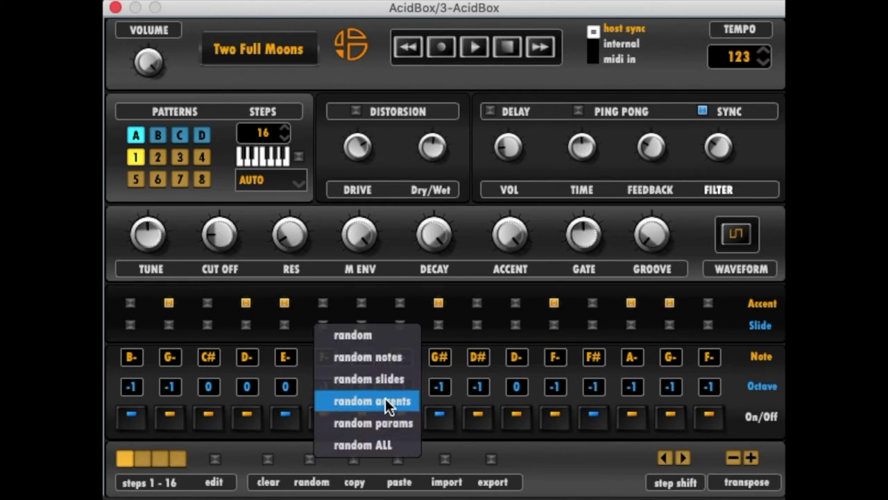
click(383, 420)
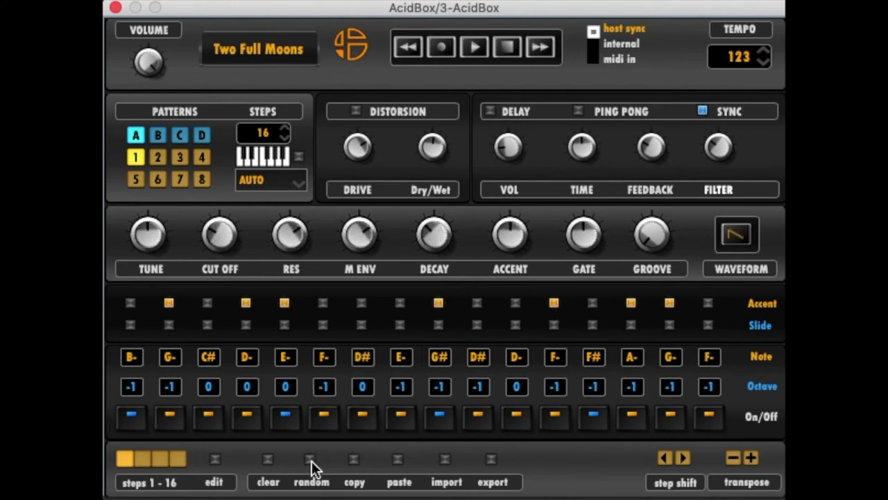
Step: Randomize the pattern and the synth parameters together with the random ALL option
click(312, 461)
click(346, 449)
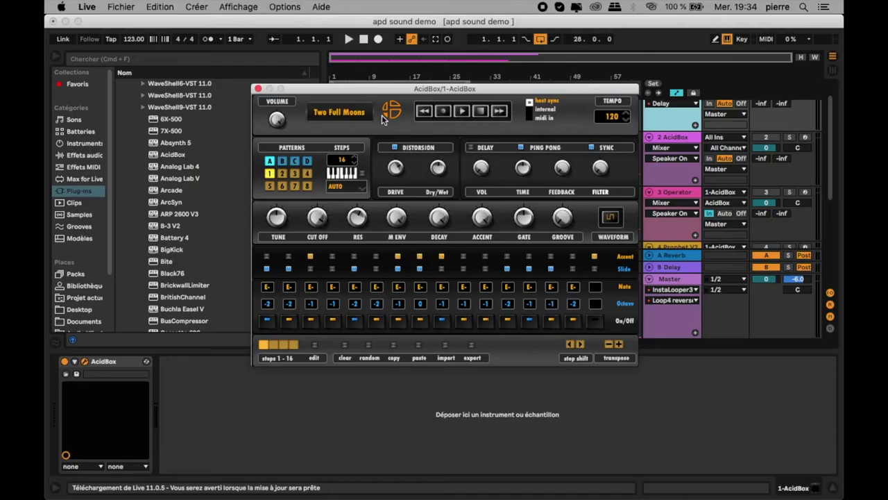
Step: Browse the AcidBox preset banks, including LCN PATTERNS, ZAMBLAST and PATTERN ACID BOX ADDICTION
click(390, 111)
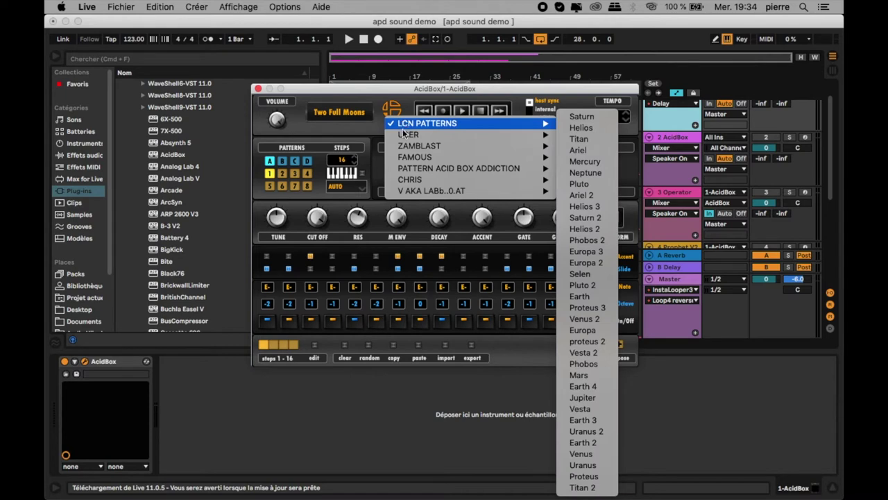
mouse_move(403, 138)
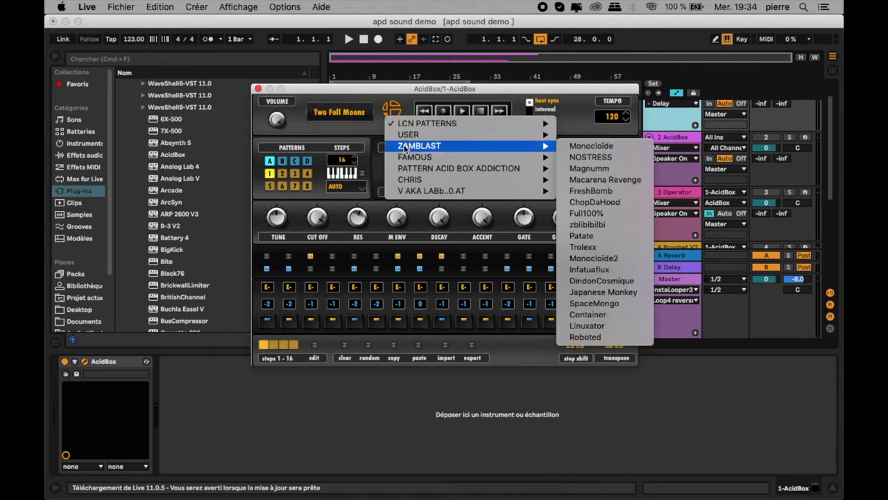
mouse_move(408, 170)
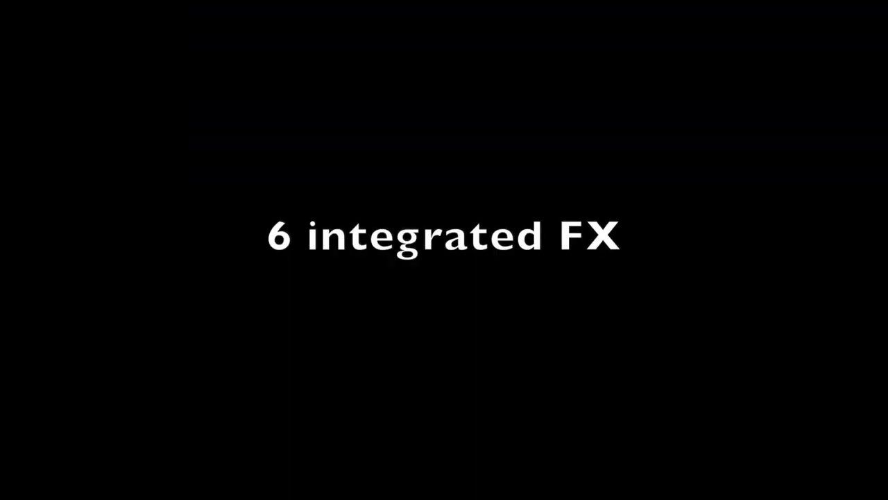
Step: Review the effect choices available for the four loops, from Gate and Bit Reducer to Phaser and TimeExpand, keeping each loop's assigned effect
click(436, 83)
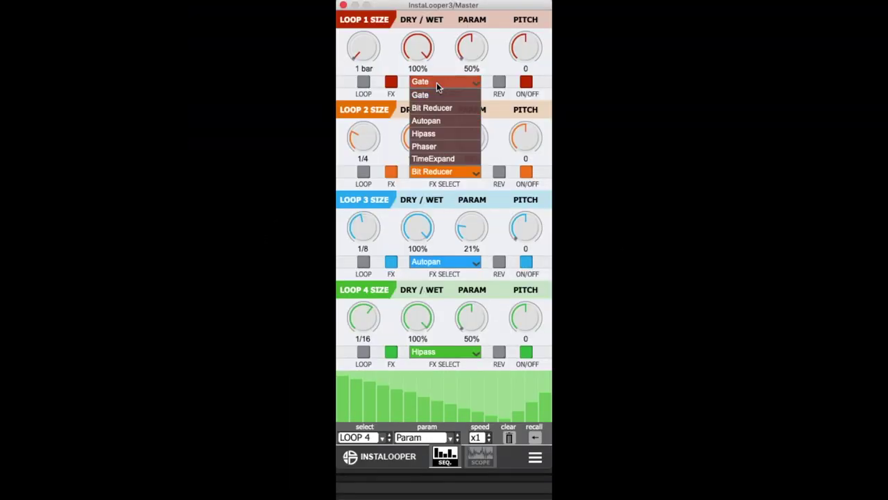
click(439, 80)
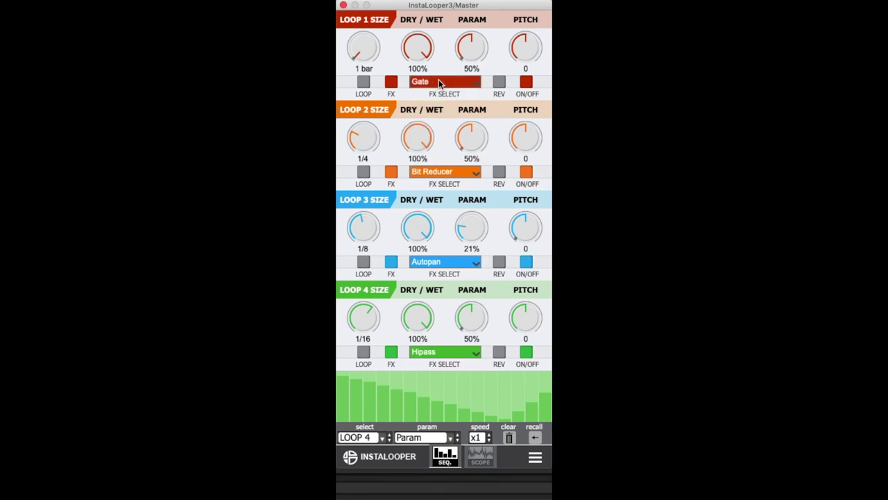
click(439, 172)
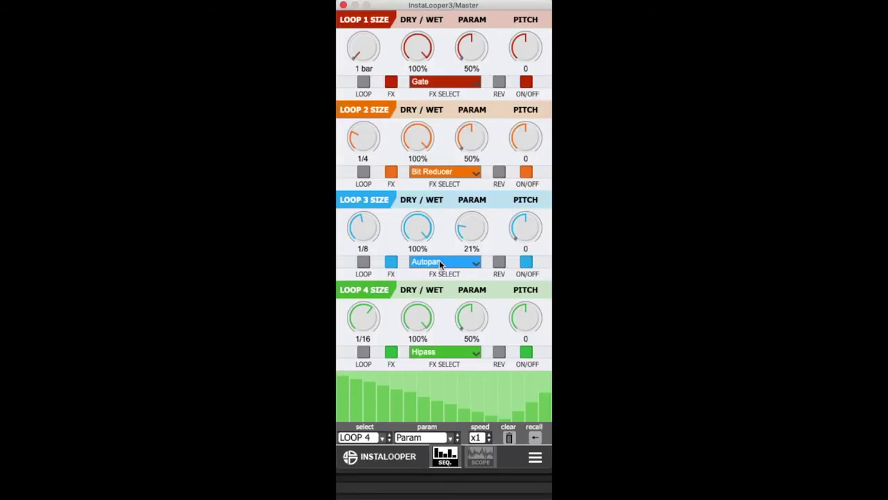
click(439, 261)
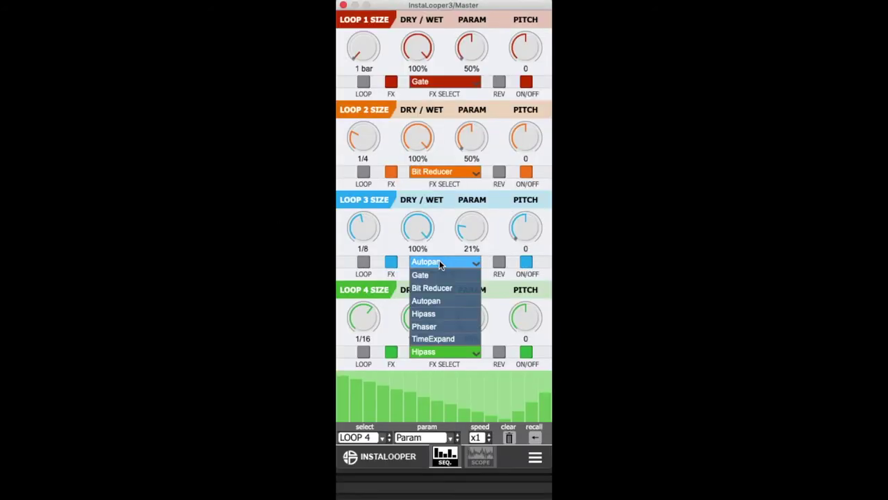
click(440, 261)
click(445, 352)
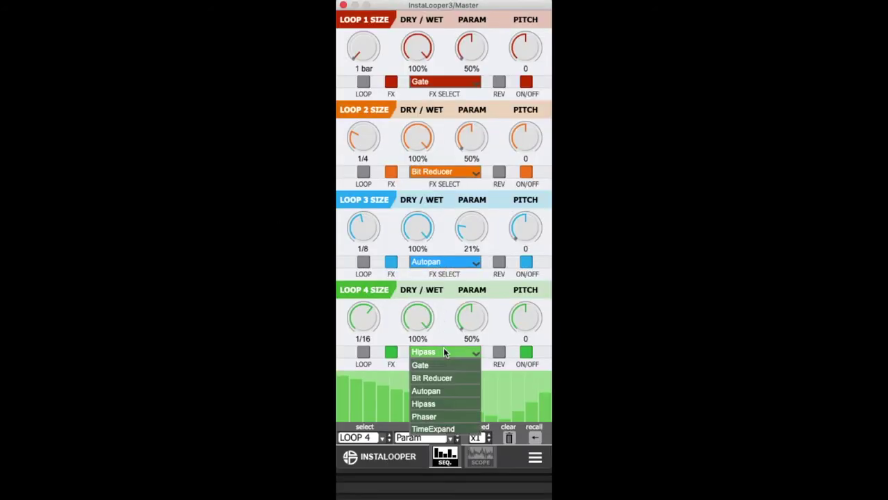
click(445, 350)
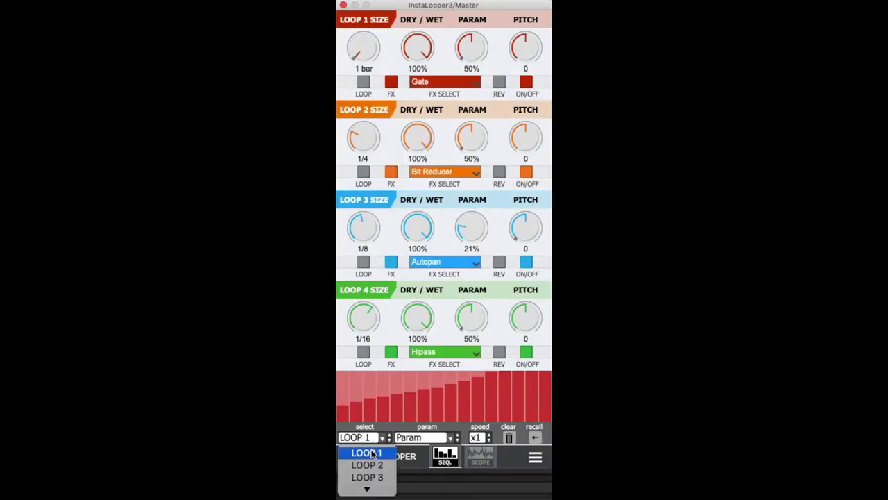
Step: Display the parameter sequencer patterns of LOOP 1, LOOP 2, LOOP 3 and LOOP 4 in turn
click(373, 465)
click(371, 438)
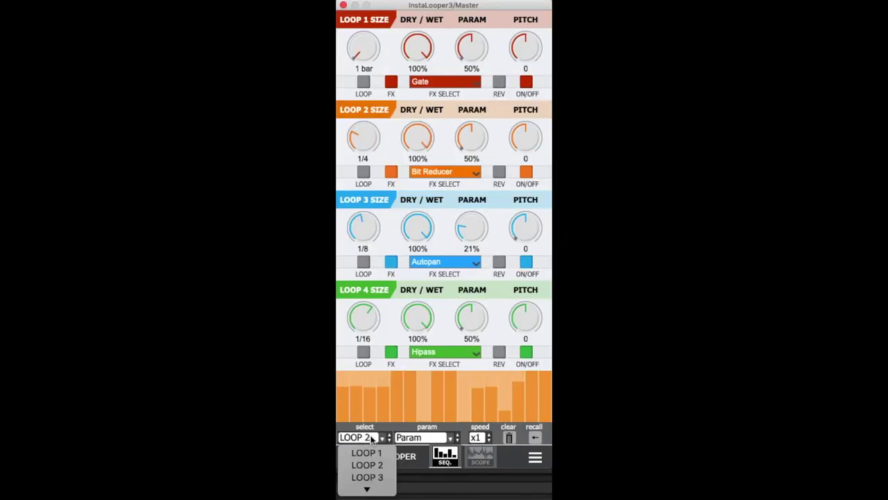
click(372, 477)
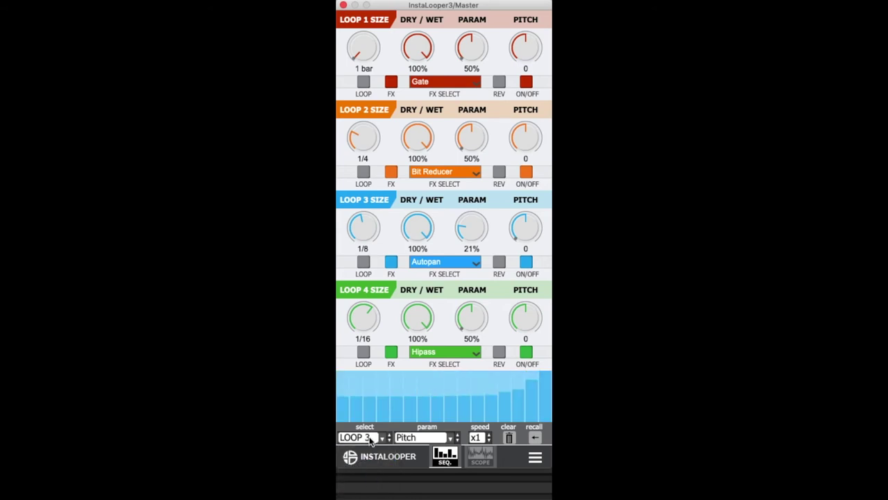
click(371, 438)
click(370, 487)
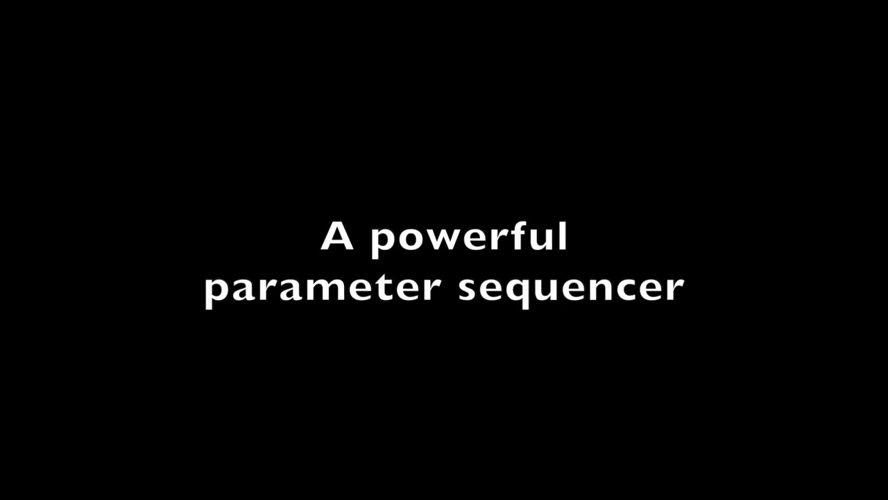
Step: Open the choice of sequenced parameters for LOOP 4
click(427, 438)
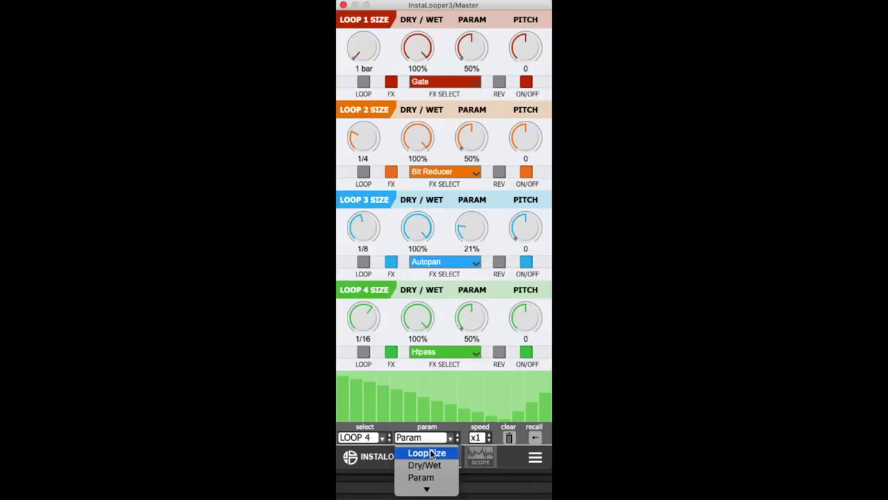